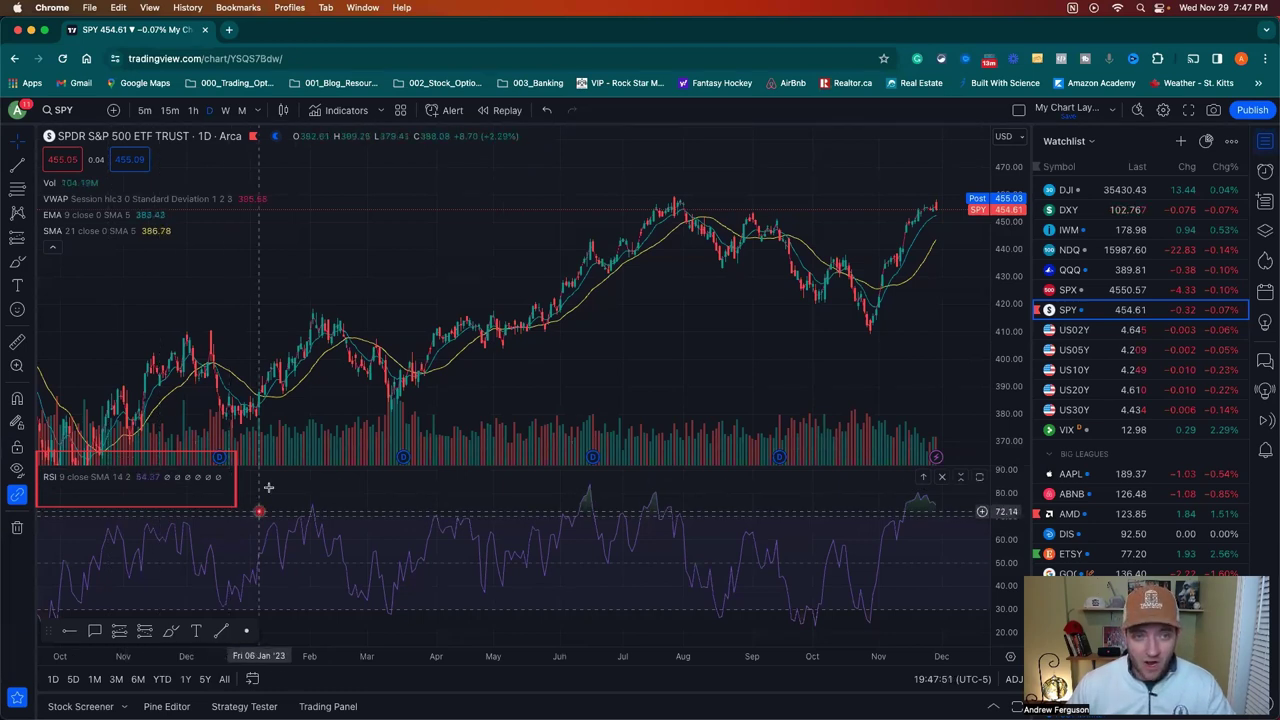
- Hide the SMA 21, EMA 9 and volume overlays on the SPY chart
left_click(340, 110)
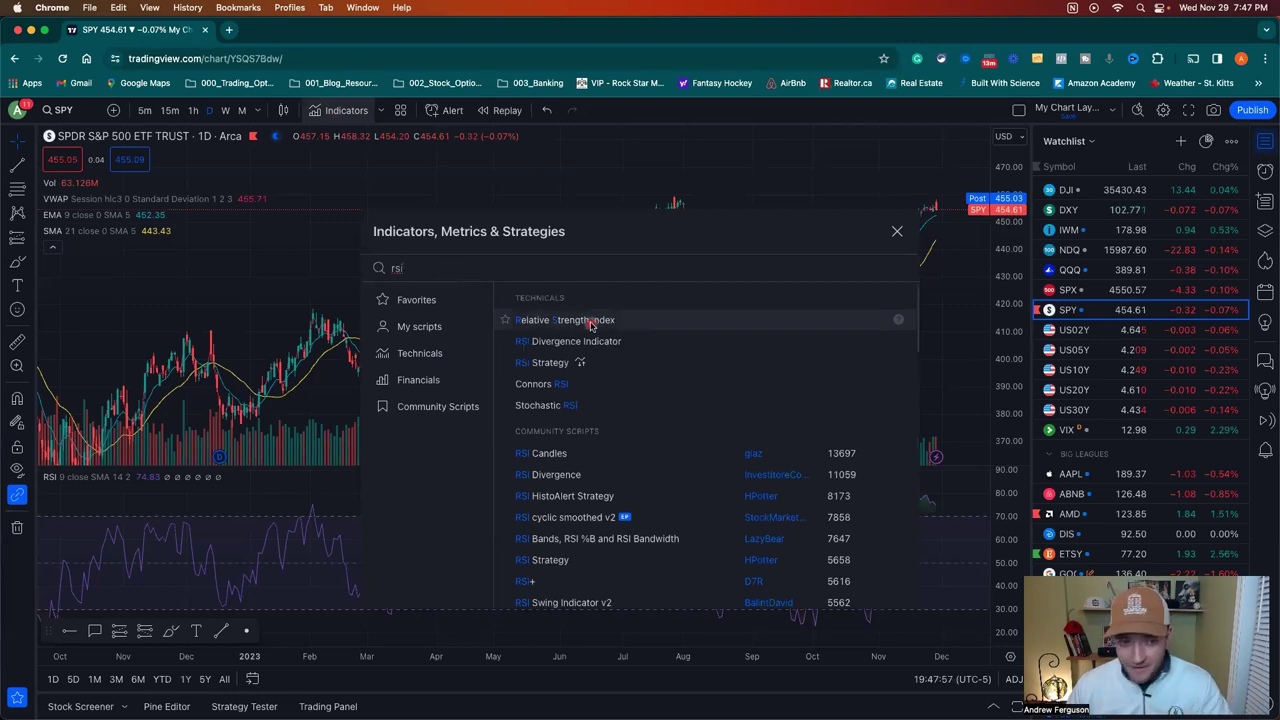
left_click(309, 280)
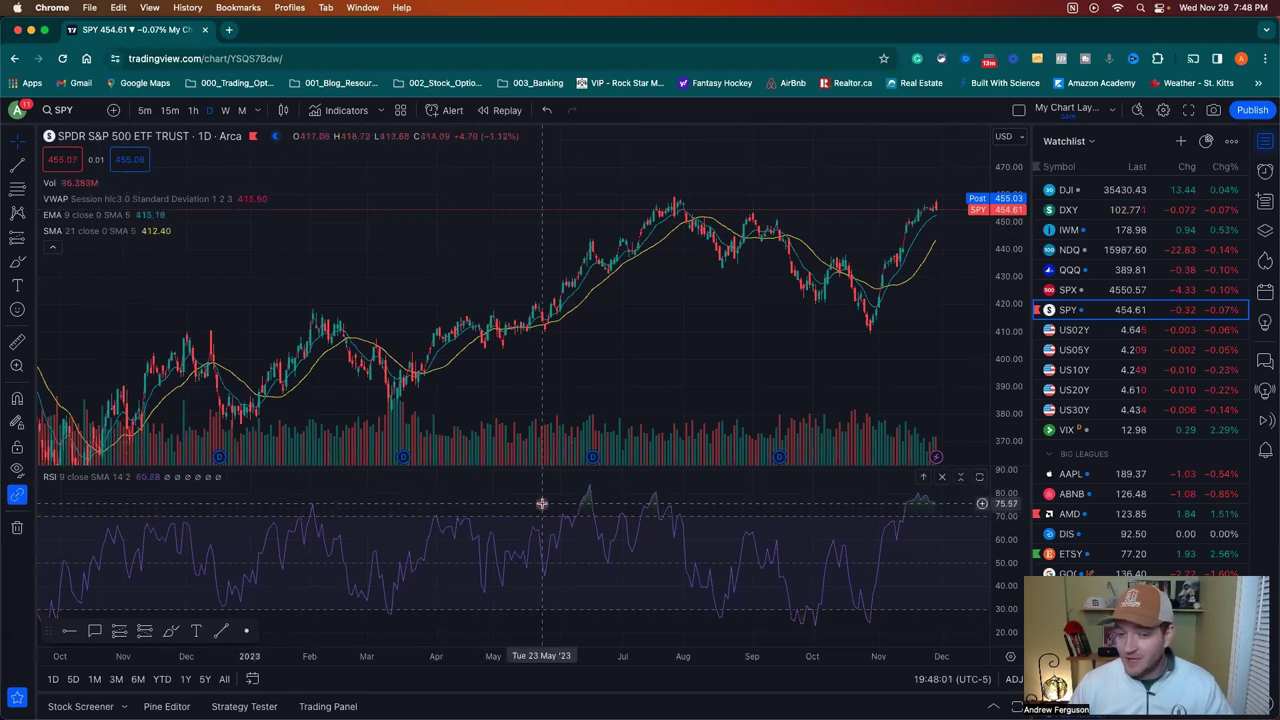
left_click(148, 231)
left_click(143, 215)
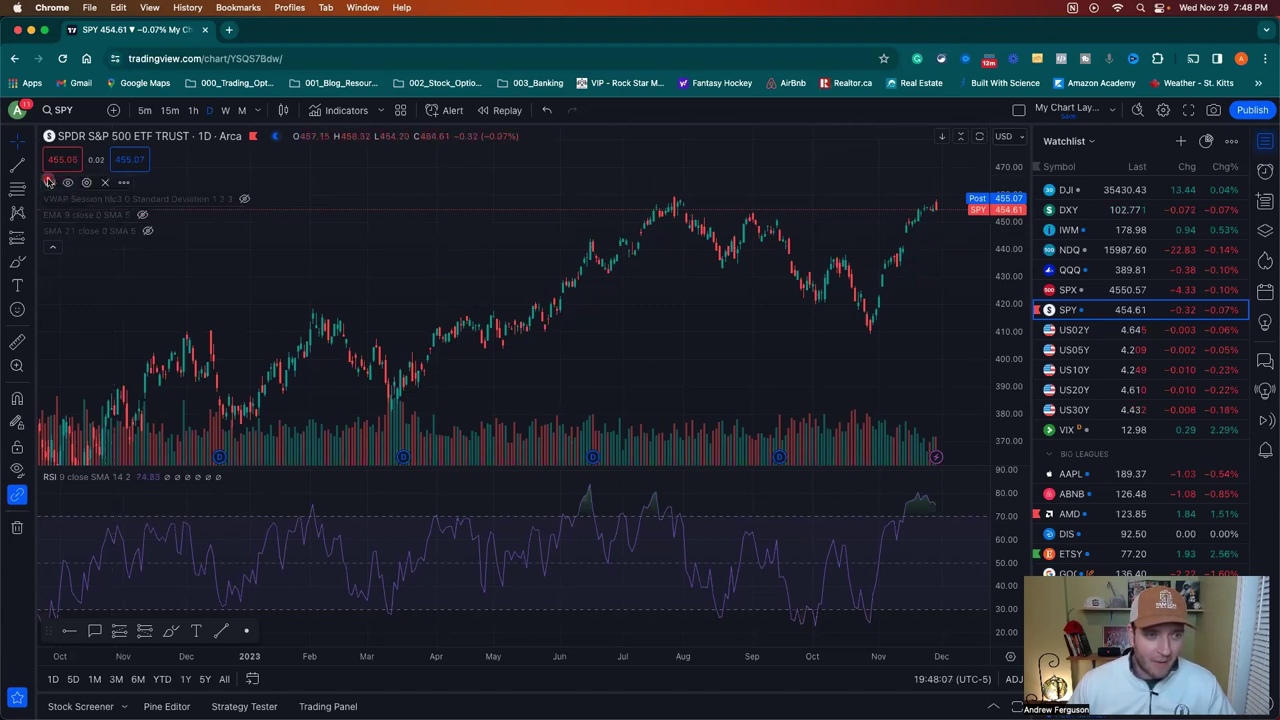
left_click(68, 183)
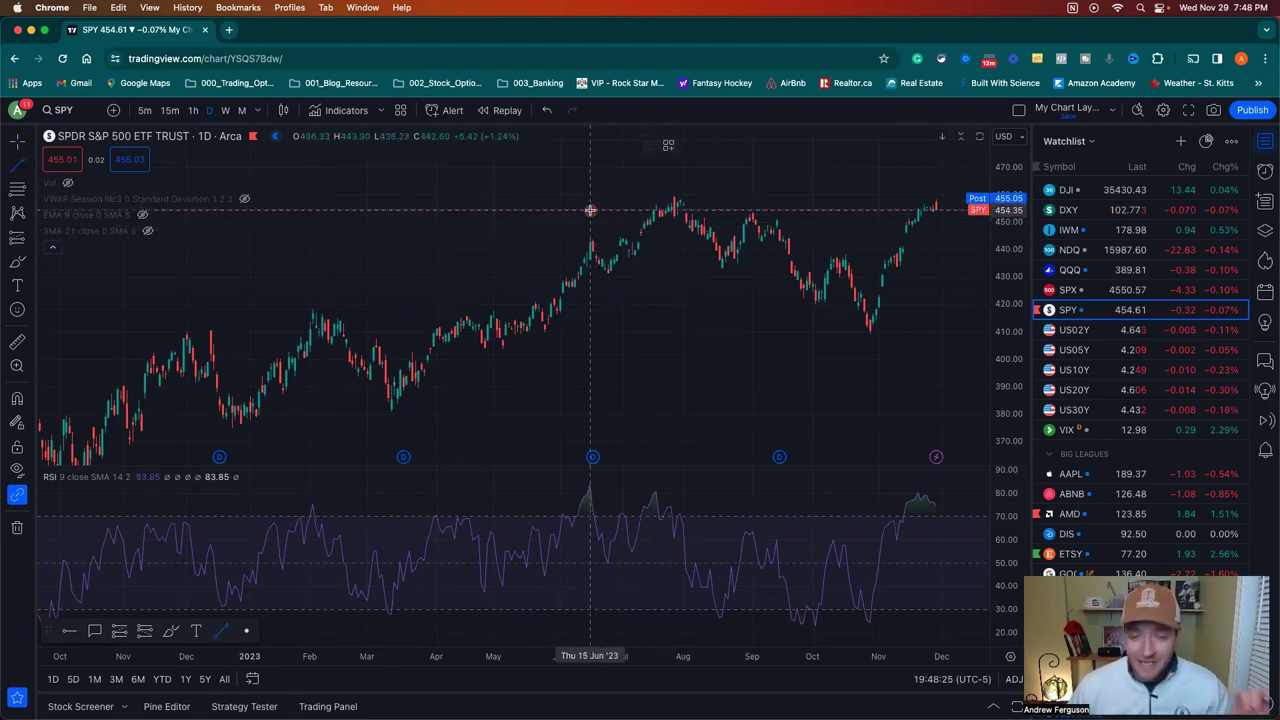
- Draw a falling RSI trendline on SPY from the June peak to the late-July peak
scroll(590, 210, "up", 3)
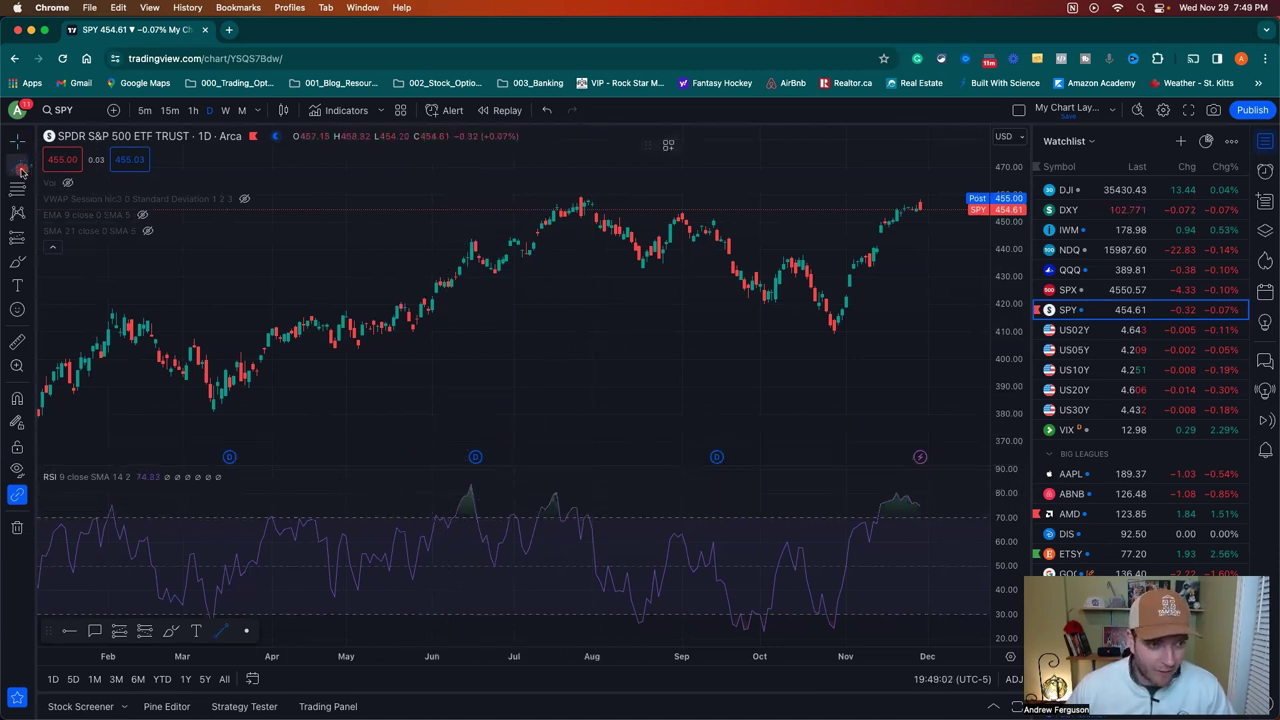
left_click(463, 483)
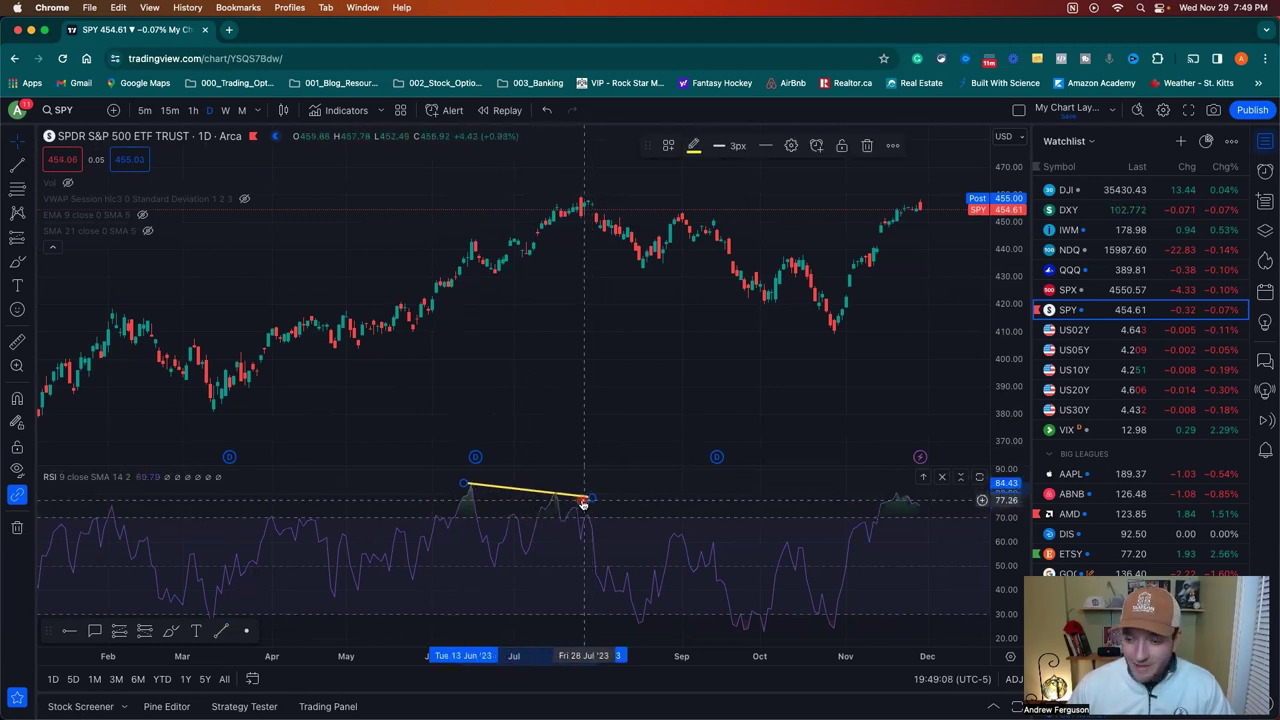
left_click(592, 497)
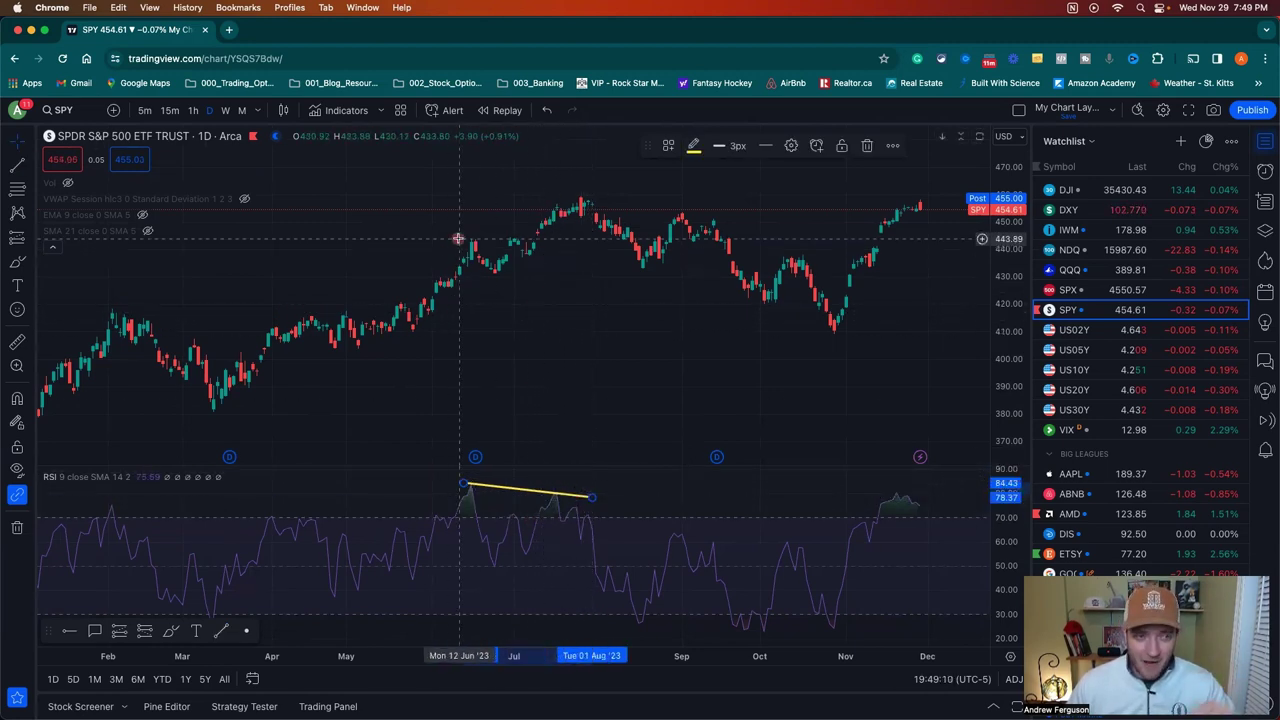
left_click(195, 235)
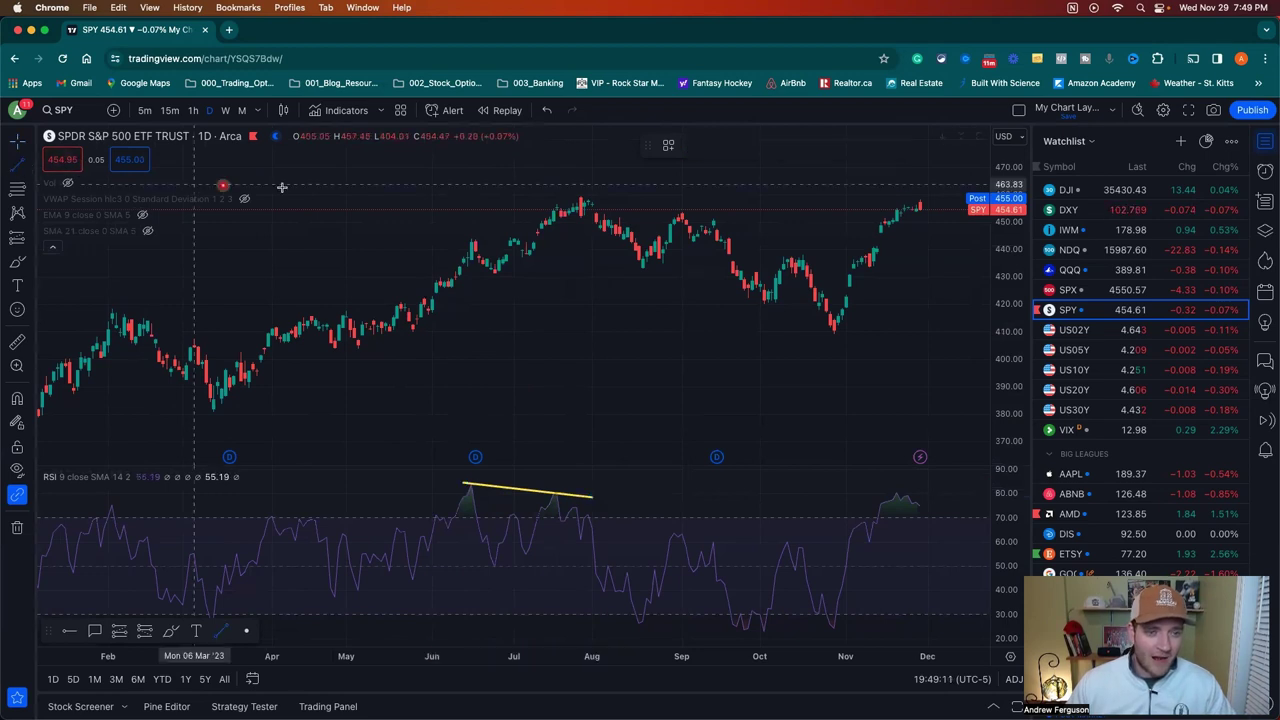
- Draw a rising price trendline from the June high to the August 1 high, then switch to AMD
left_click(467, 242)
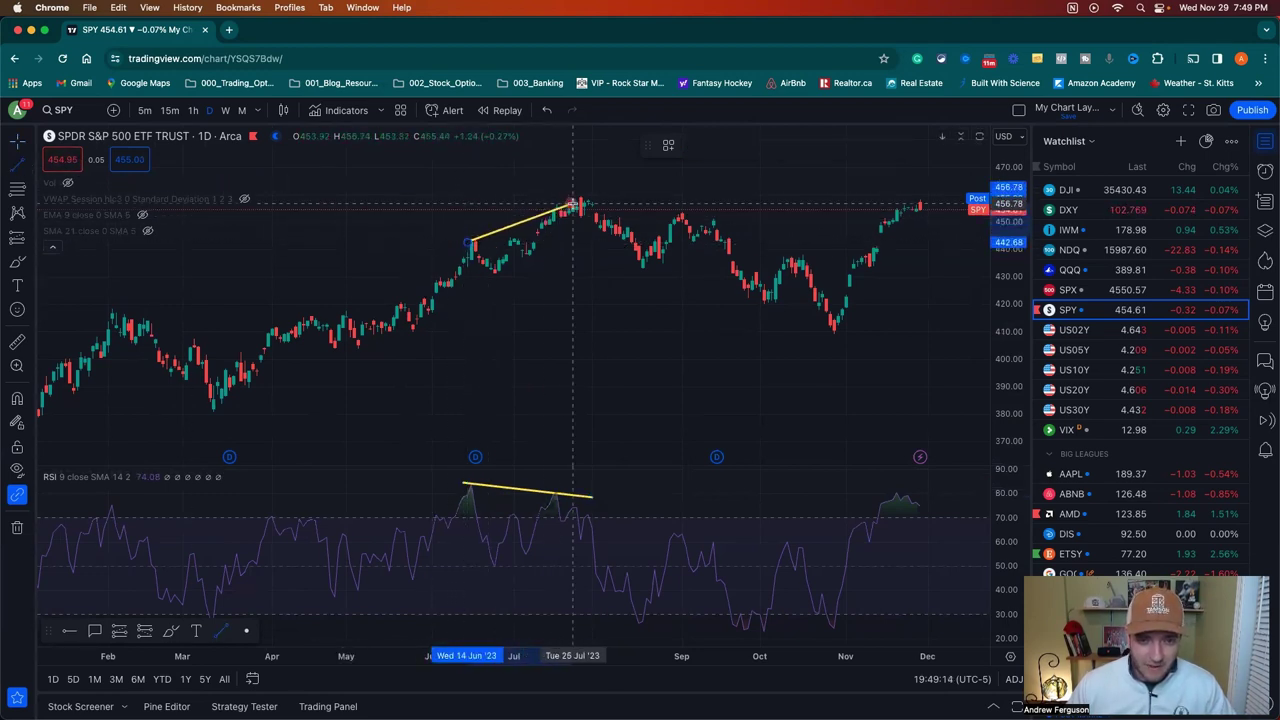
left_click(591, 191)
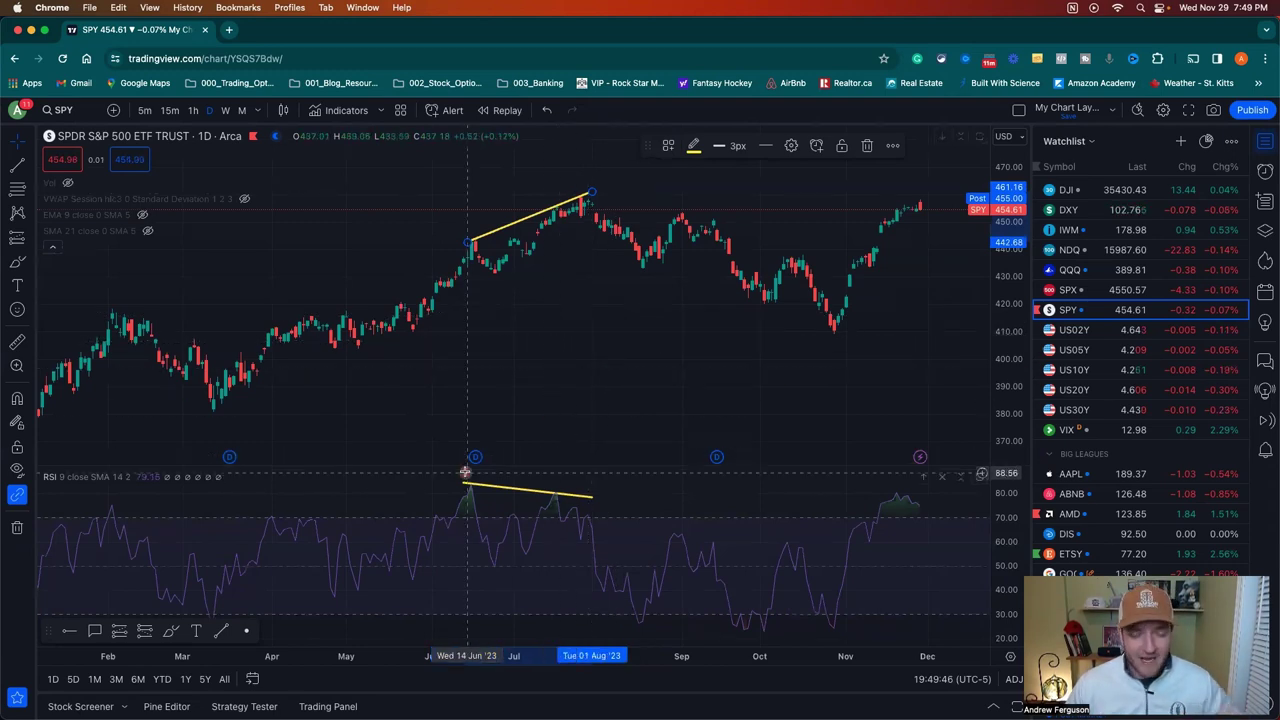
left_click_drag(459, 477, 463, 484)
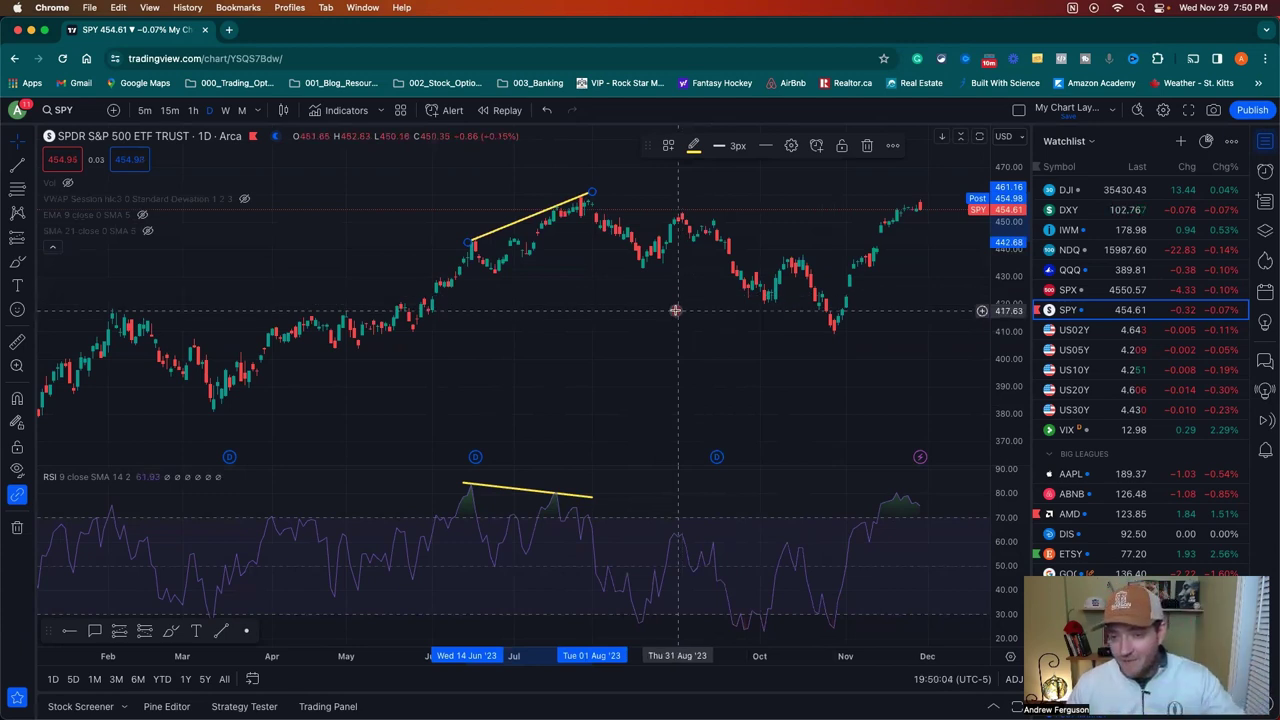
left_click(1110, 513)
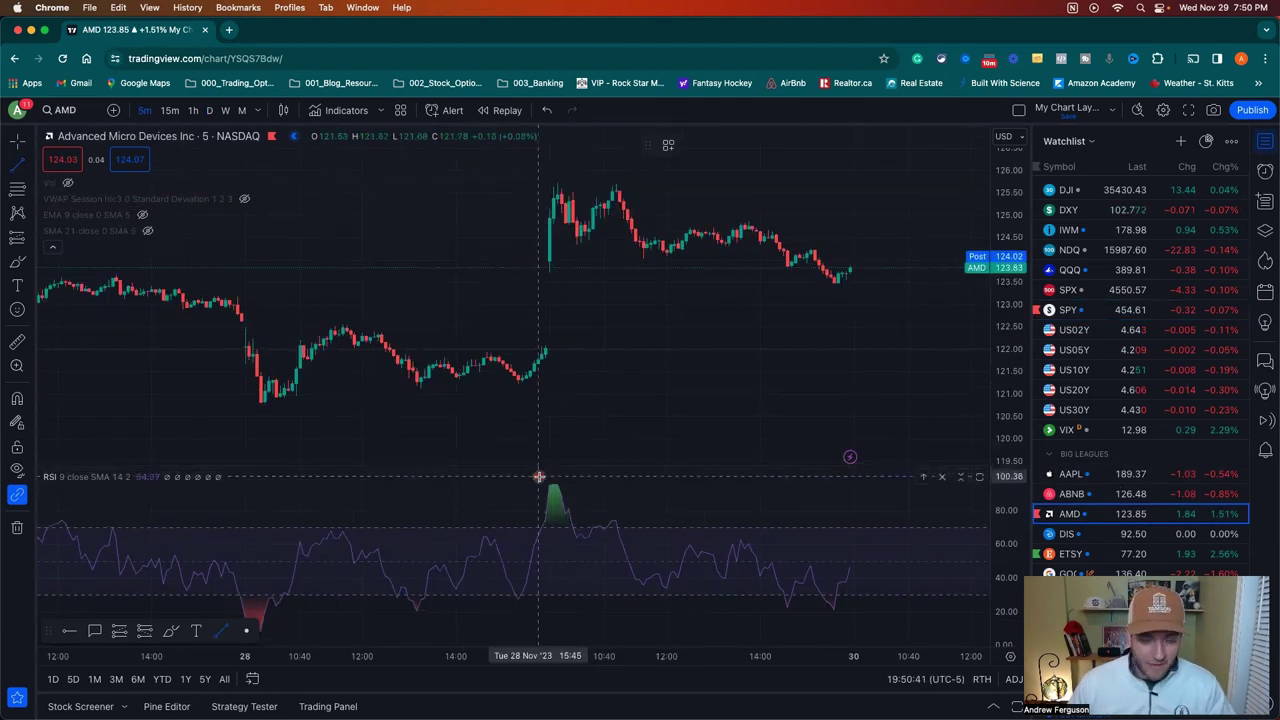
- Draw a falling RSI trendline and a rising trendline across AMD's two price highs near 125.6
left_click(550, 484)
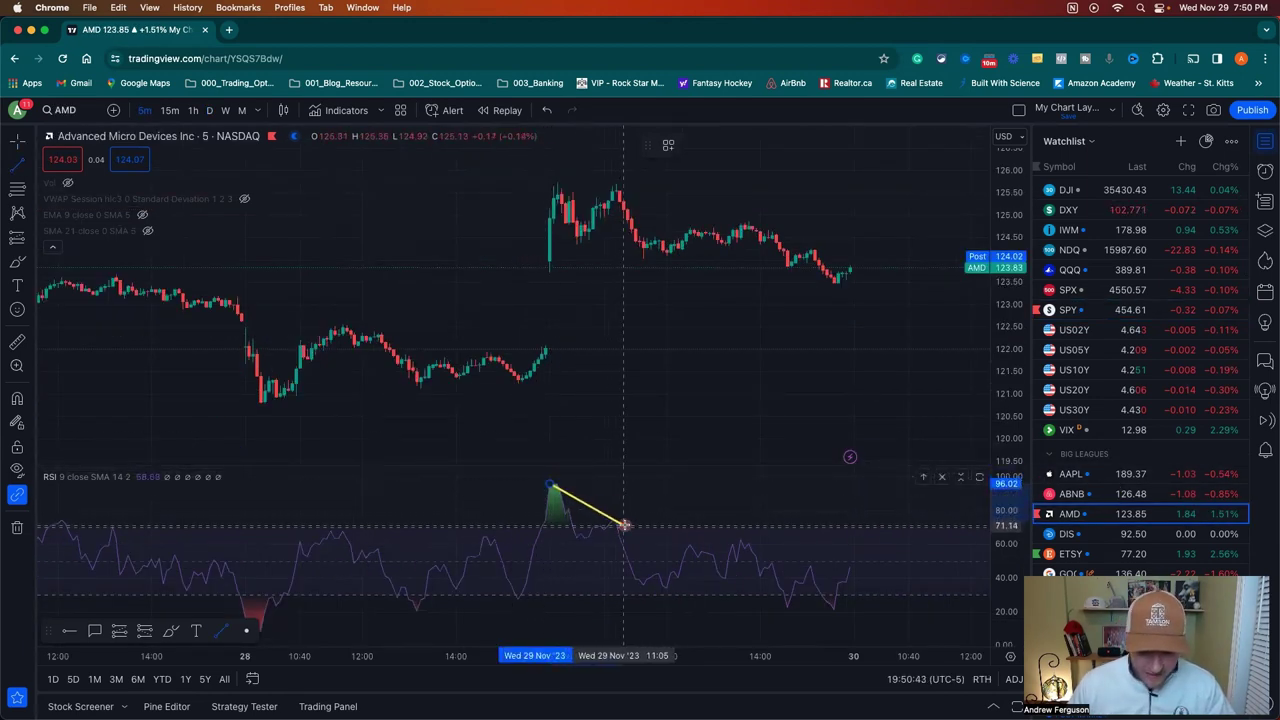
left_click(627, 527)
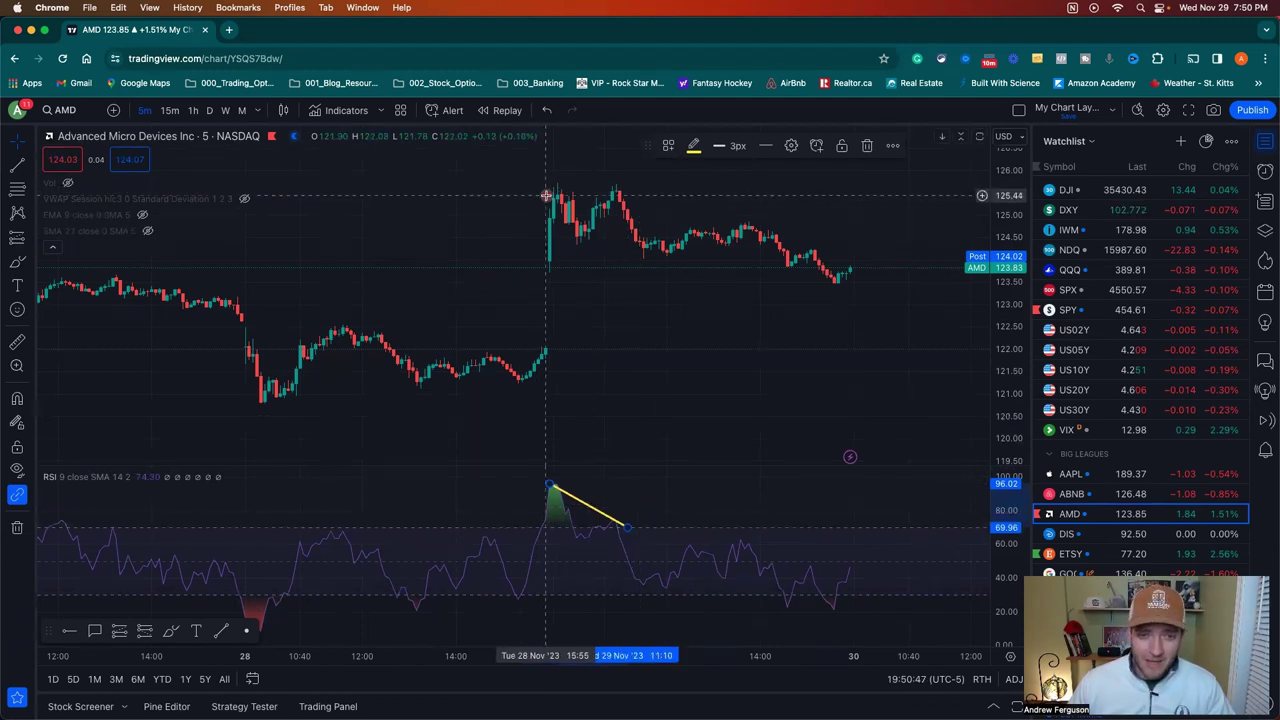
left_click(13, 168)
left_click(86, 183)
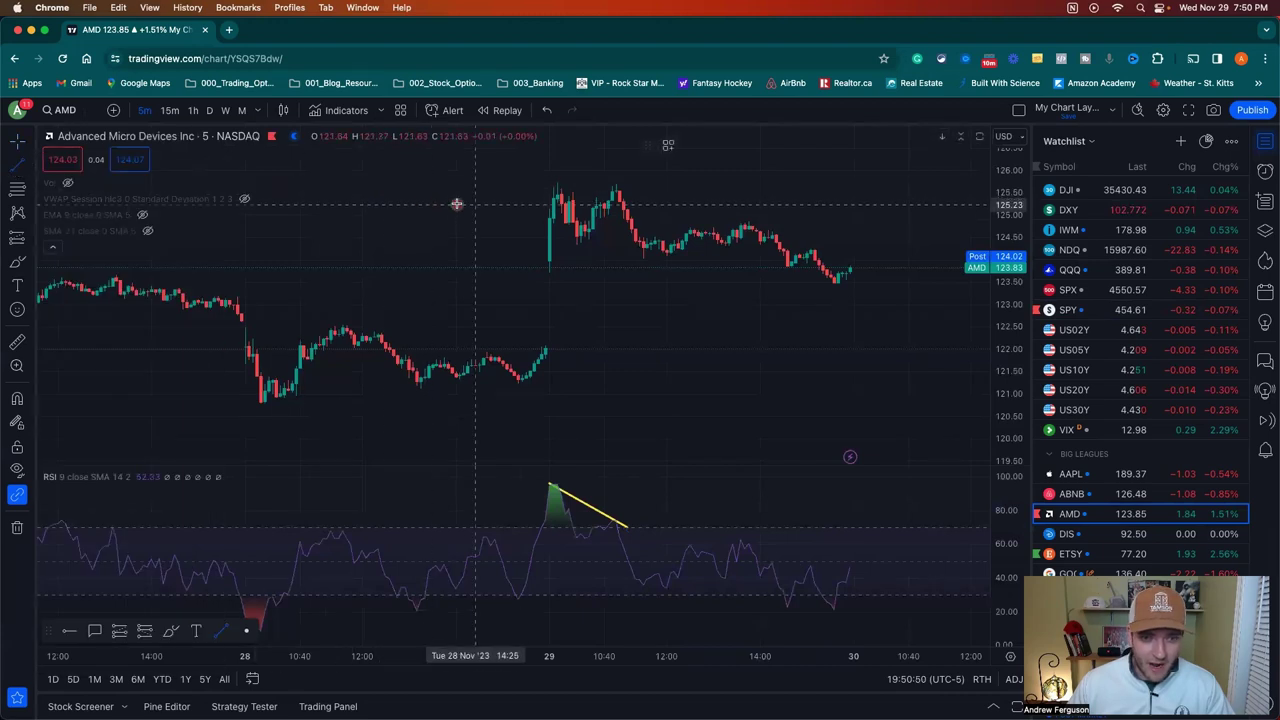
left_click(554, 196)
left_click(638, 187)
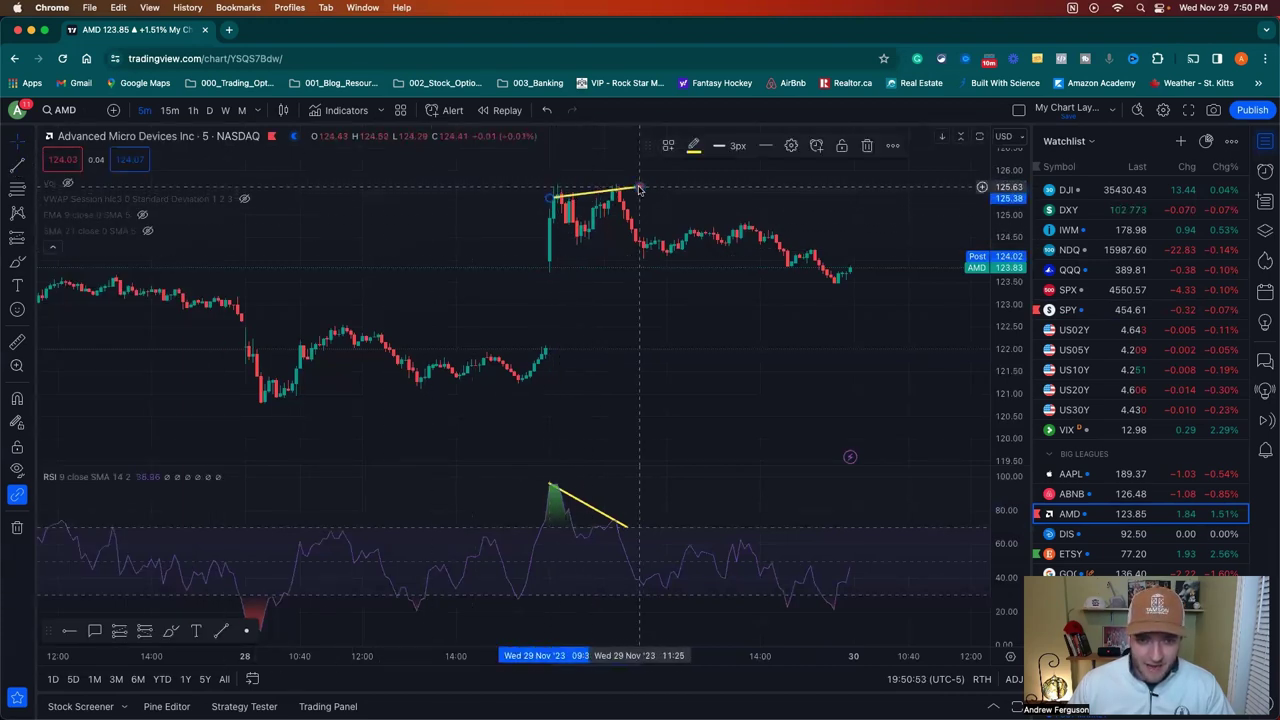
left_click_drag(554, 196, 548, 197)
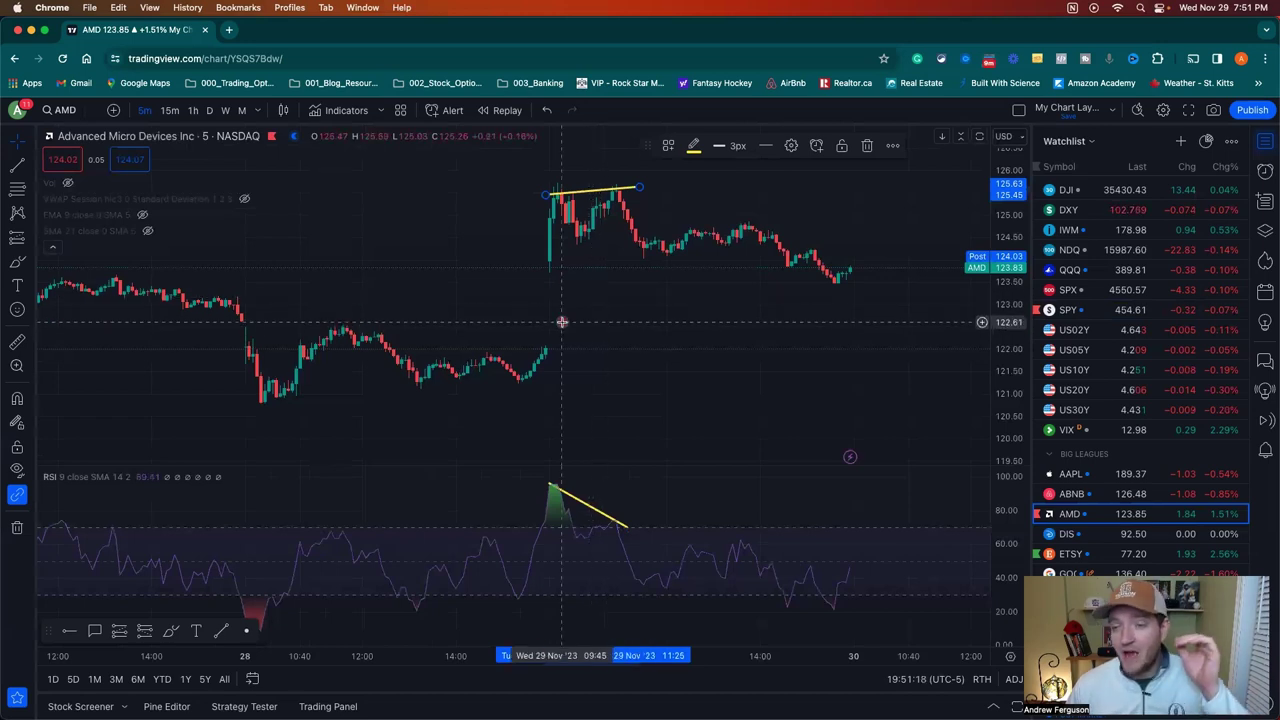
- Open ETSY on the daily timeframe and compress the price scale to fit more range
left_click(1097, 554)
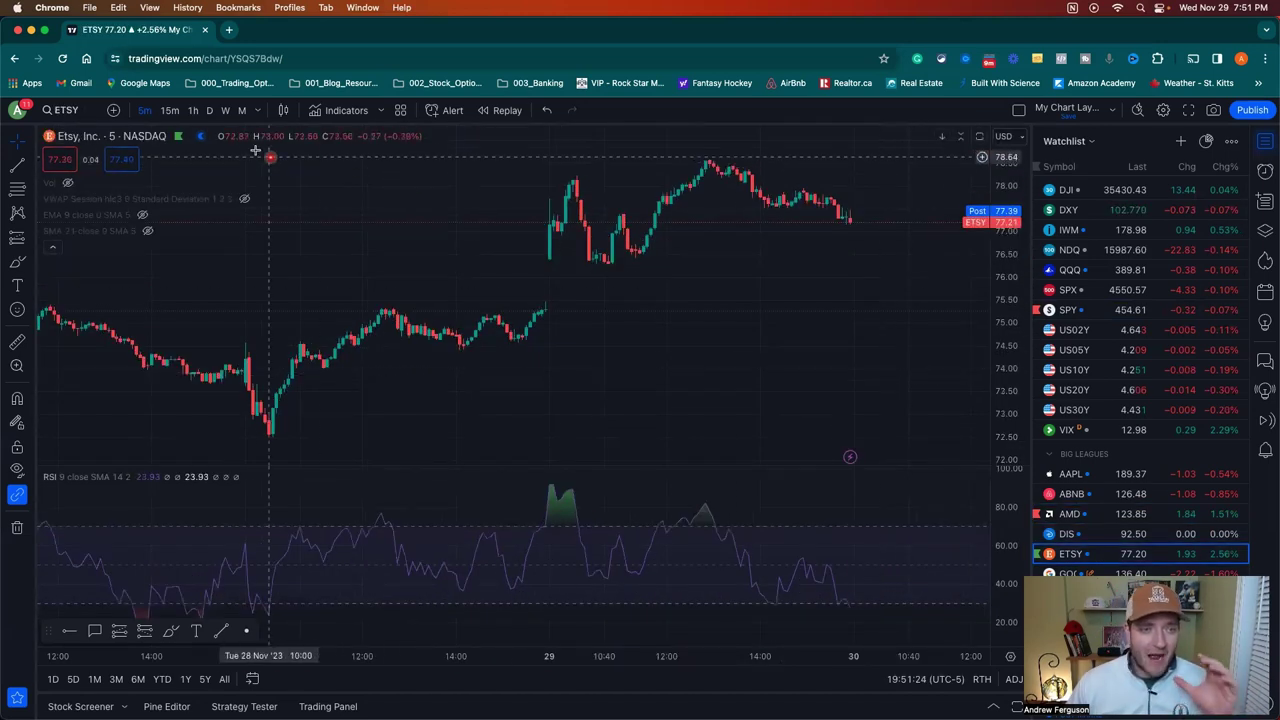
left_click(213, 112)
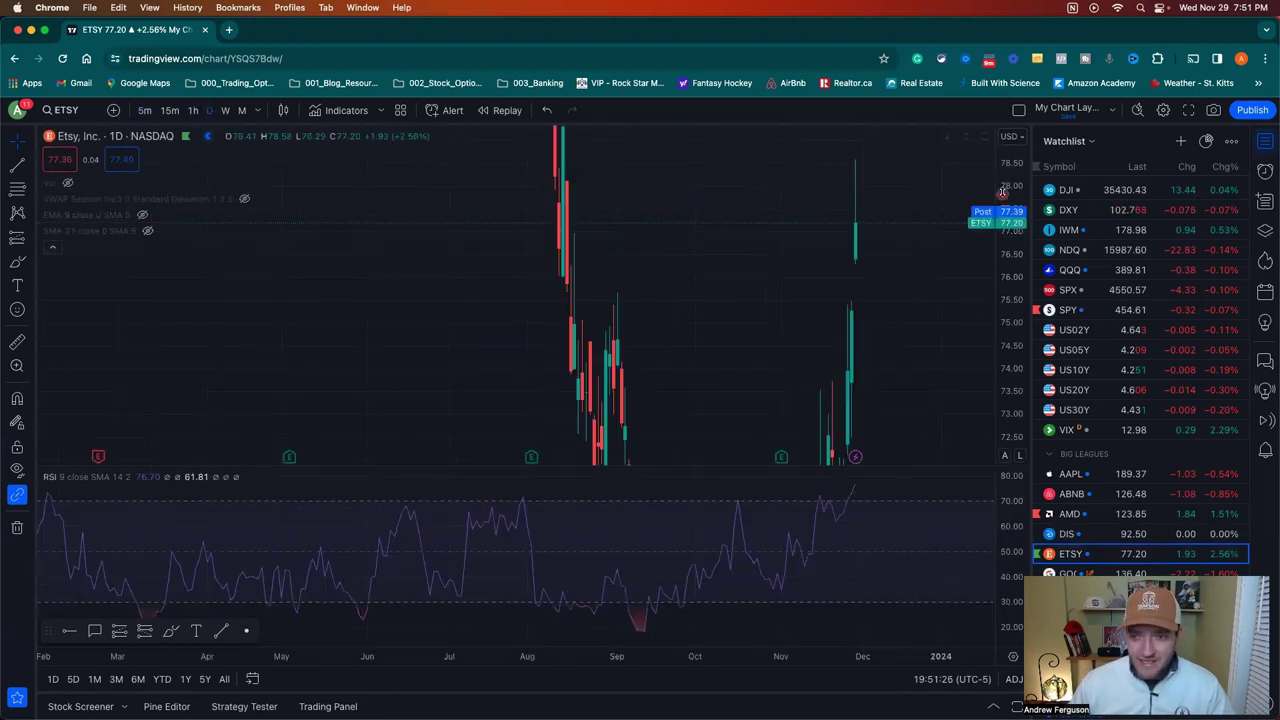
left_click_drag(1006, 215, 1012, 343)
scroll(631, 380, "right", 5)
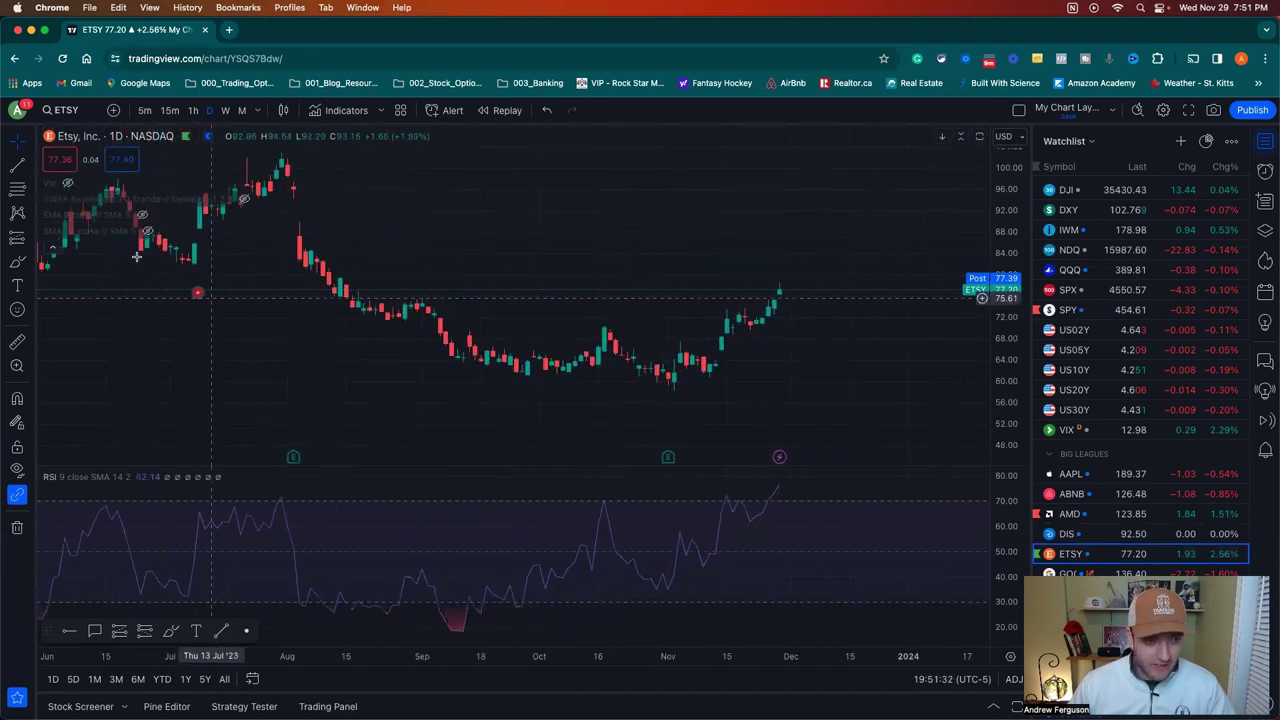
- Draw trendlines from the late-September to November lows on both price and RSI
left_click(18, 167)
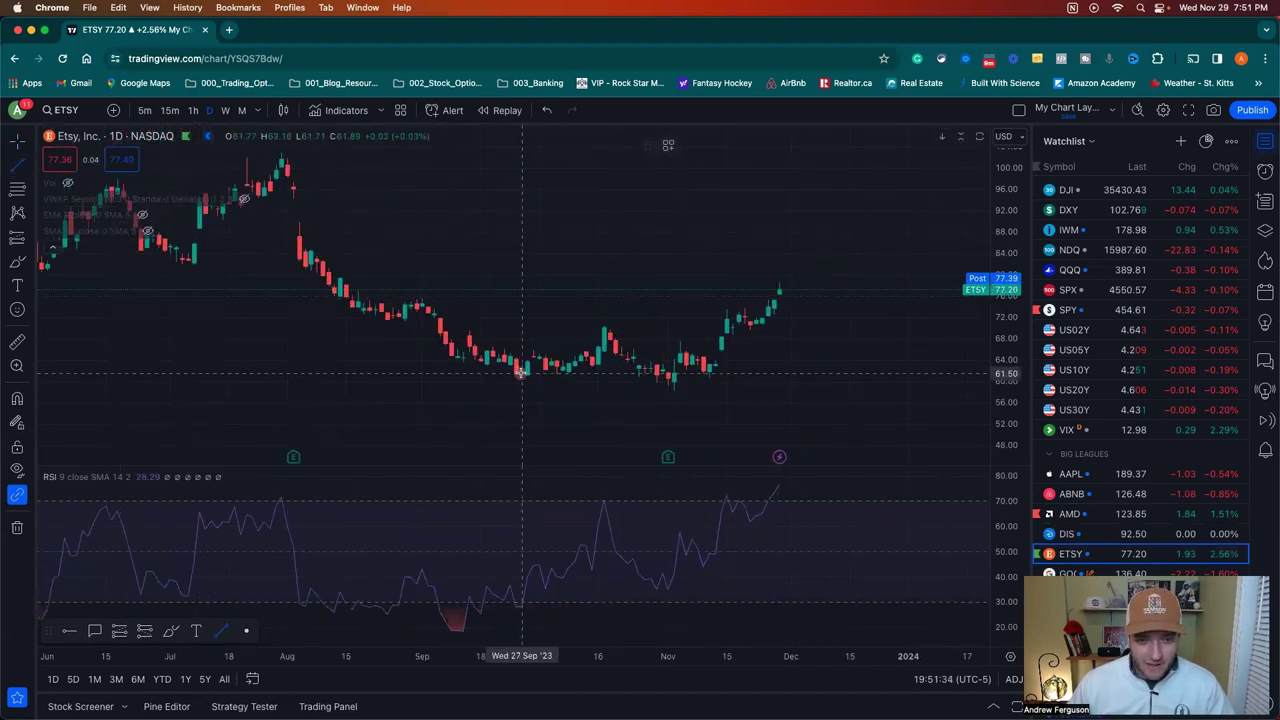
left_click(522, 372)
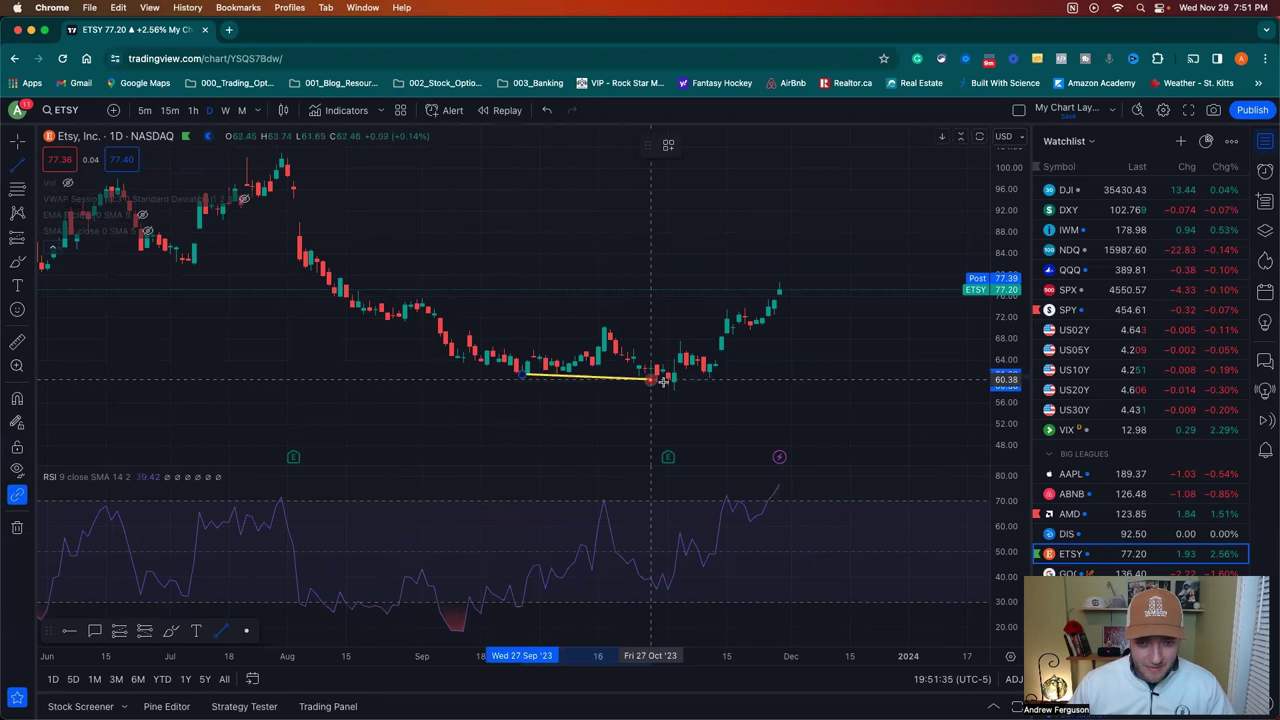
left_click(718, 387)
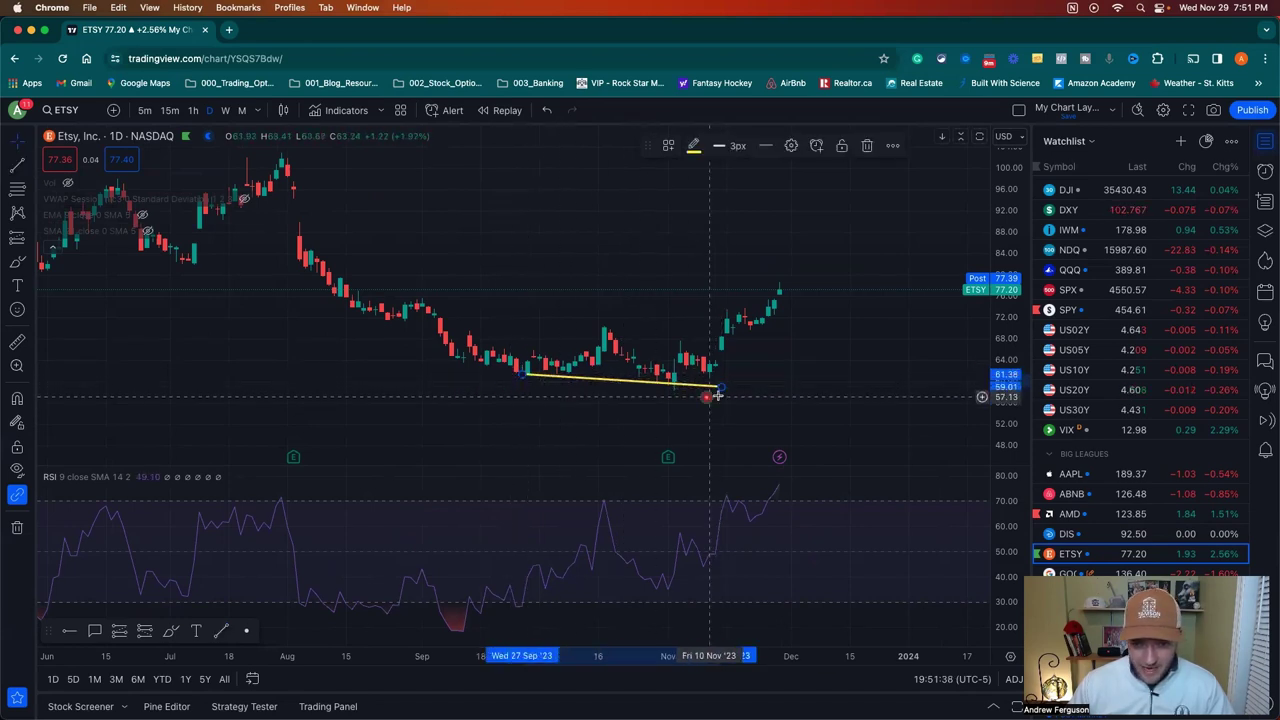
key("alt+t")
left_click(517, 607)
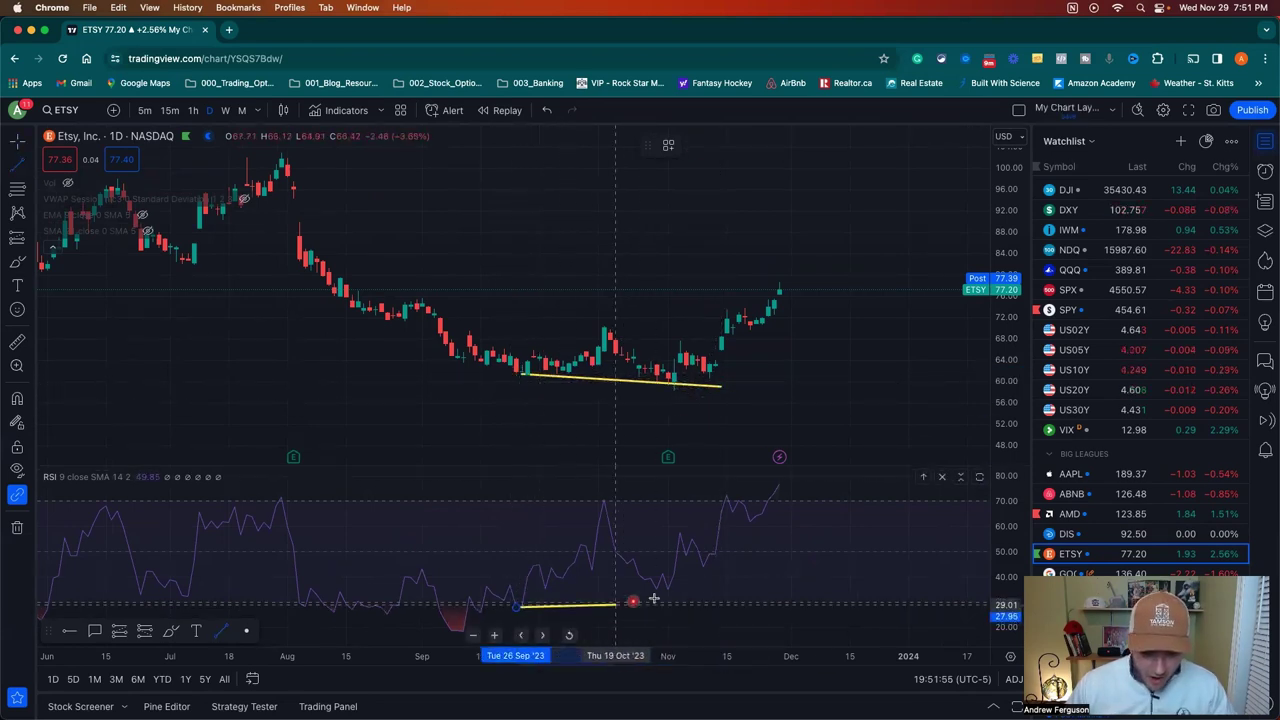
left_click(708, 587)
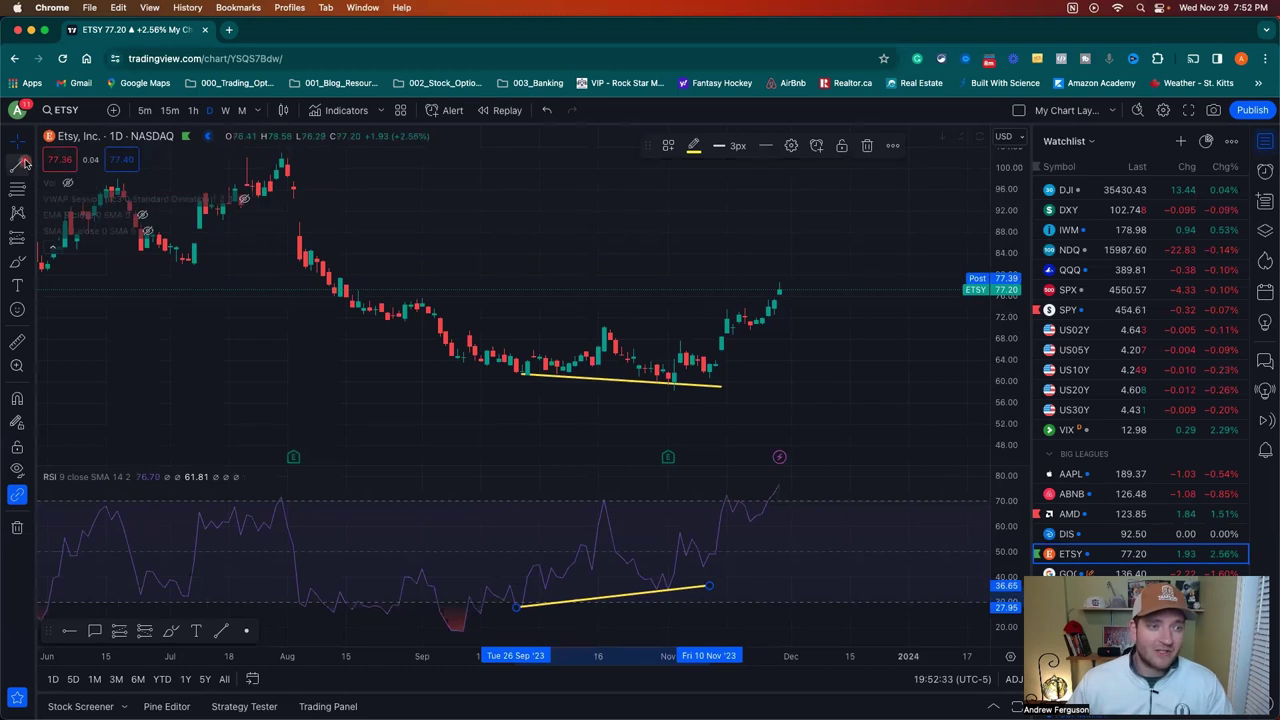
- Add a yellow horizontal level at 65.25 and circle the mid-November breakout candle in red
left_click(74, 612)
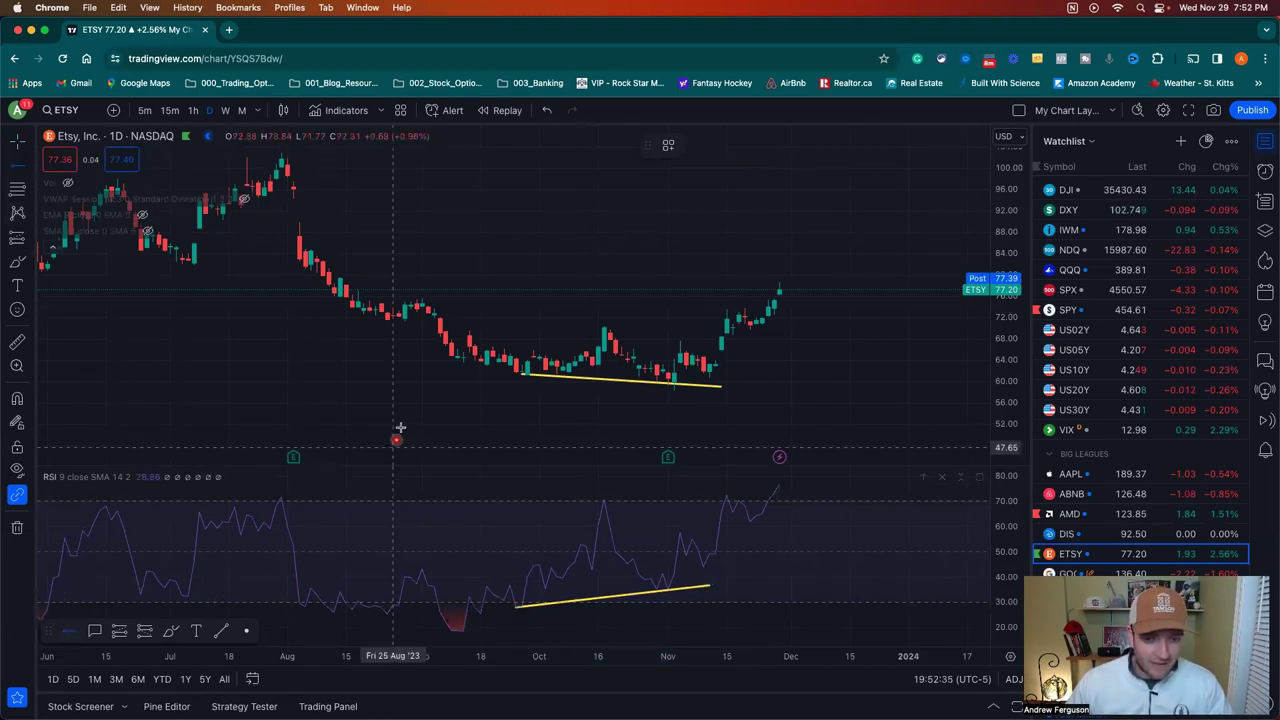
left_click(415, 353)
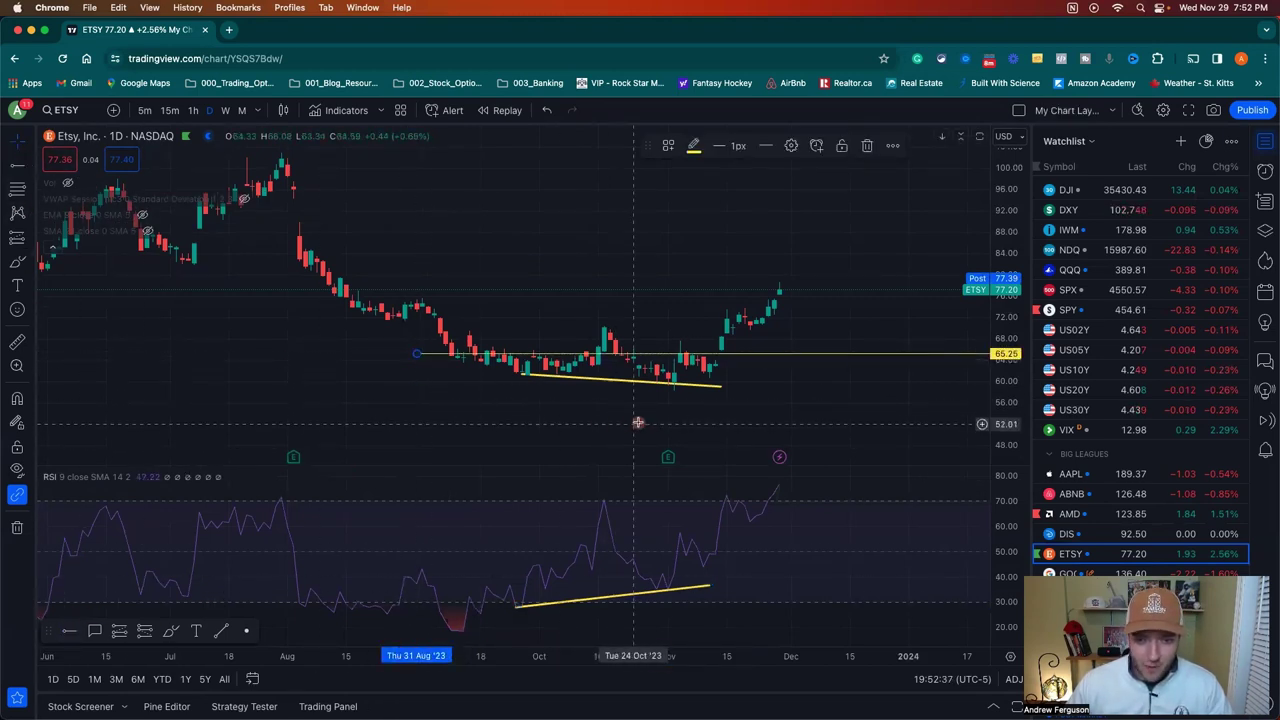
left_click_drag(720, 357, 720, 353)
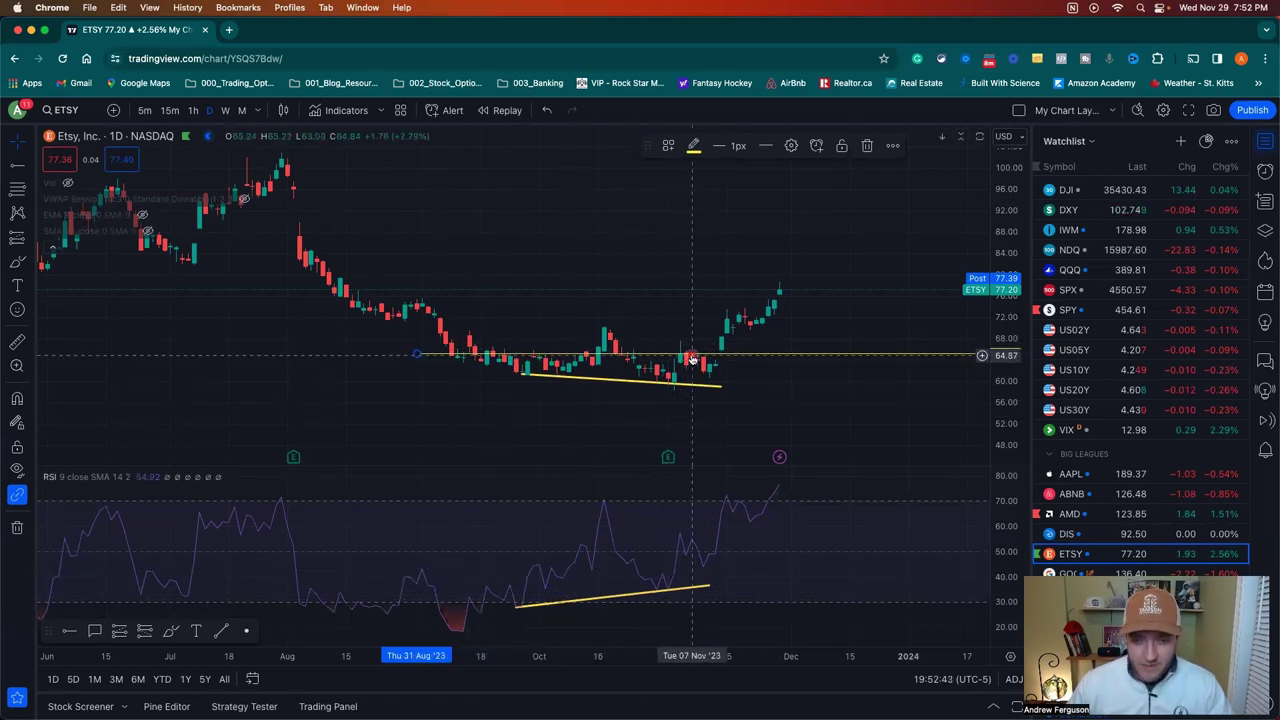
left_click(17, 261)
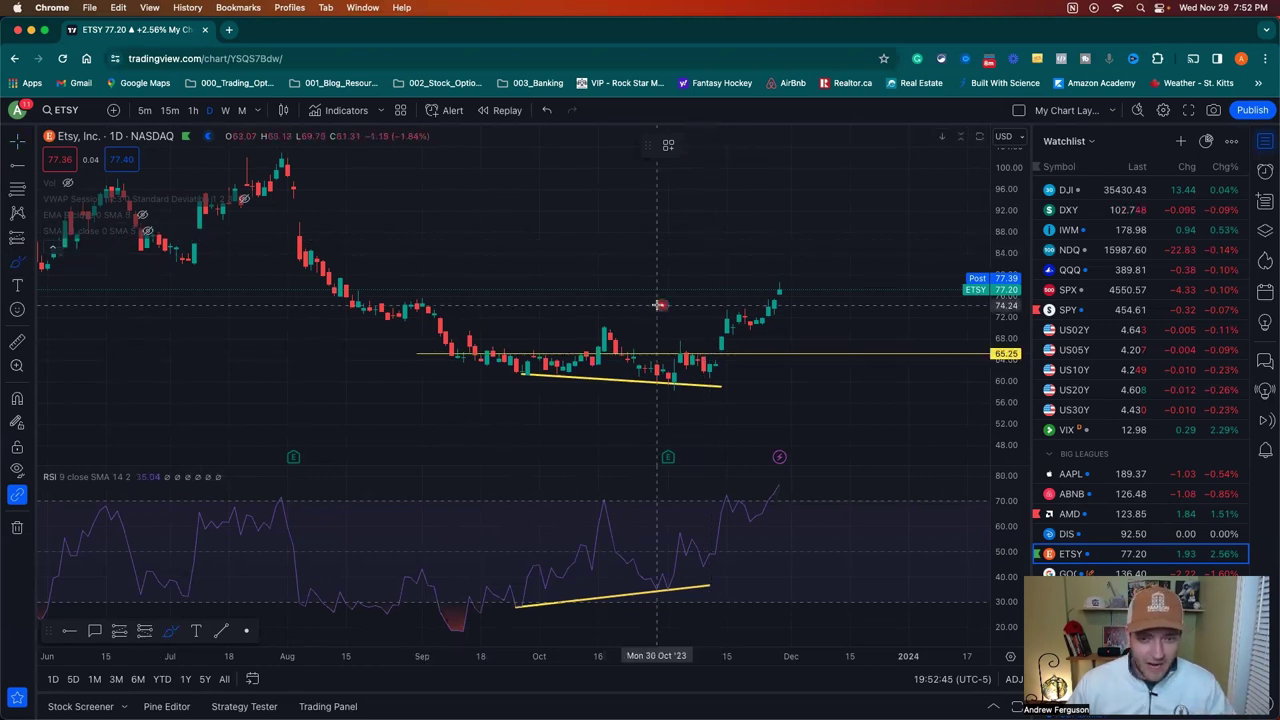
mouse_move(720, 340)
left_mouse_down()
mouse_move(710, 352)
mouse_move(737, 352)
left_mouse_up()
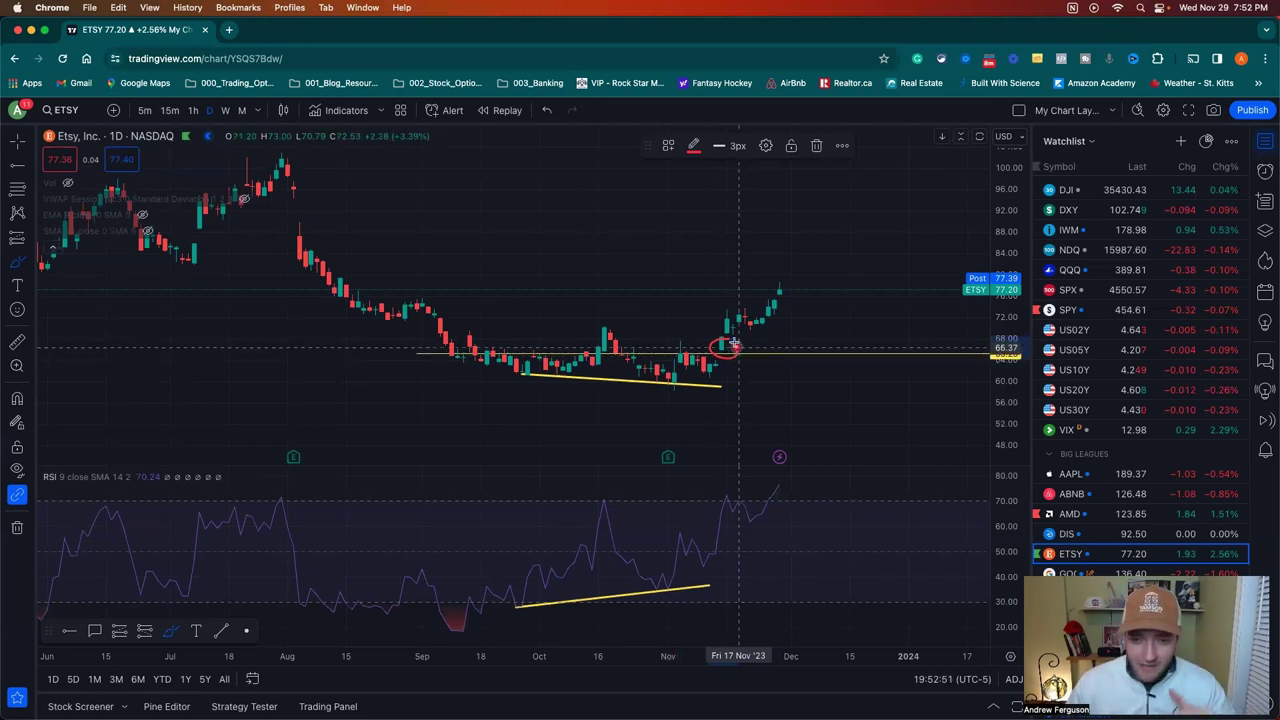
- Draw a red arrow beneath the breakout and a large red loop around the late-November rally
mouse_move(742, 364)
left_mouse_down()
mouse_move(758, 390)
mouse_move(762, 378)
left_mouse_up()
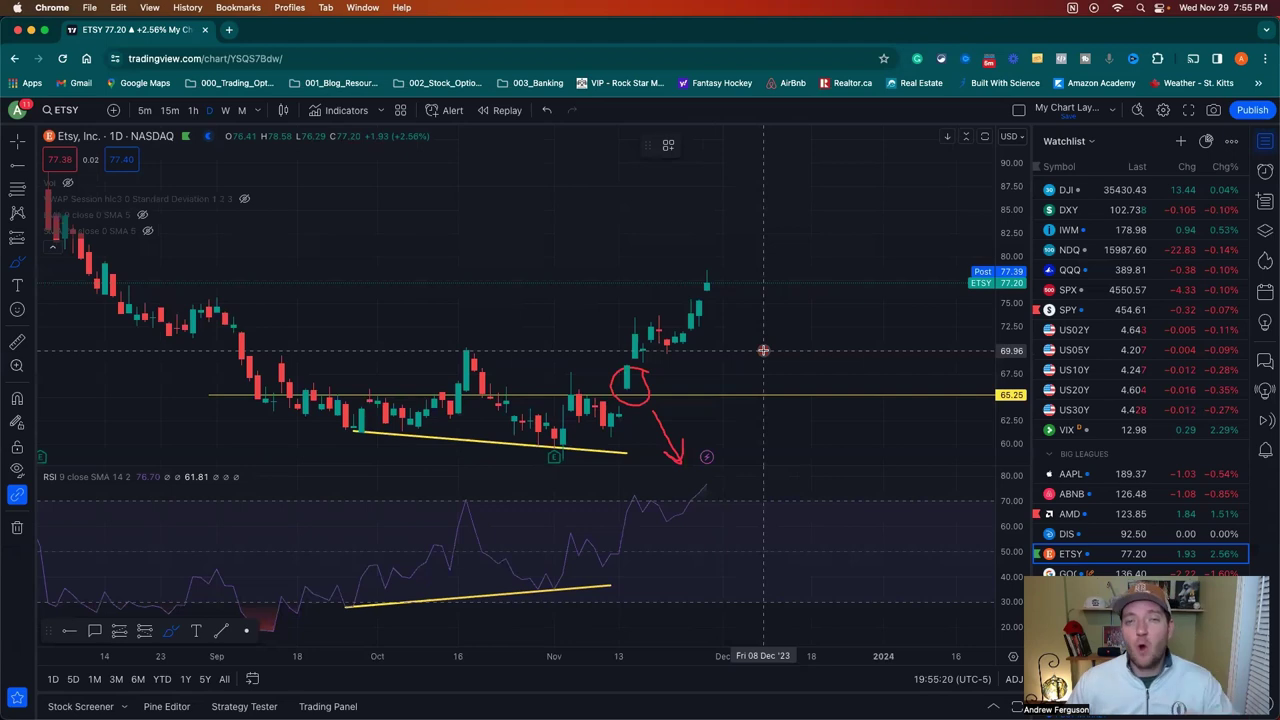
mouse_move(777, 262)
left_mouse_down()
mouse_move(562, 245)
mouse_move(600, 455)
mouse_move(838, 320)
mouse_move(790, 258)
mouse_move(722, 247)
left_mouse_up()
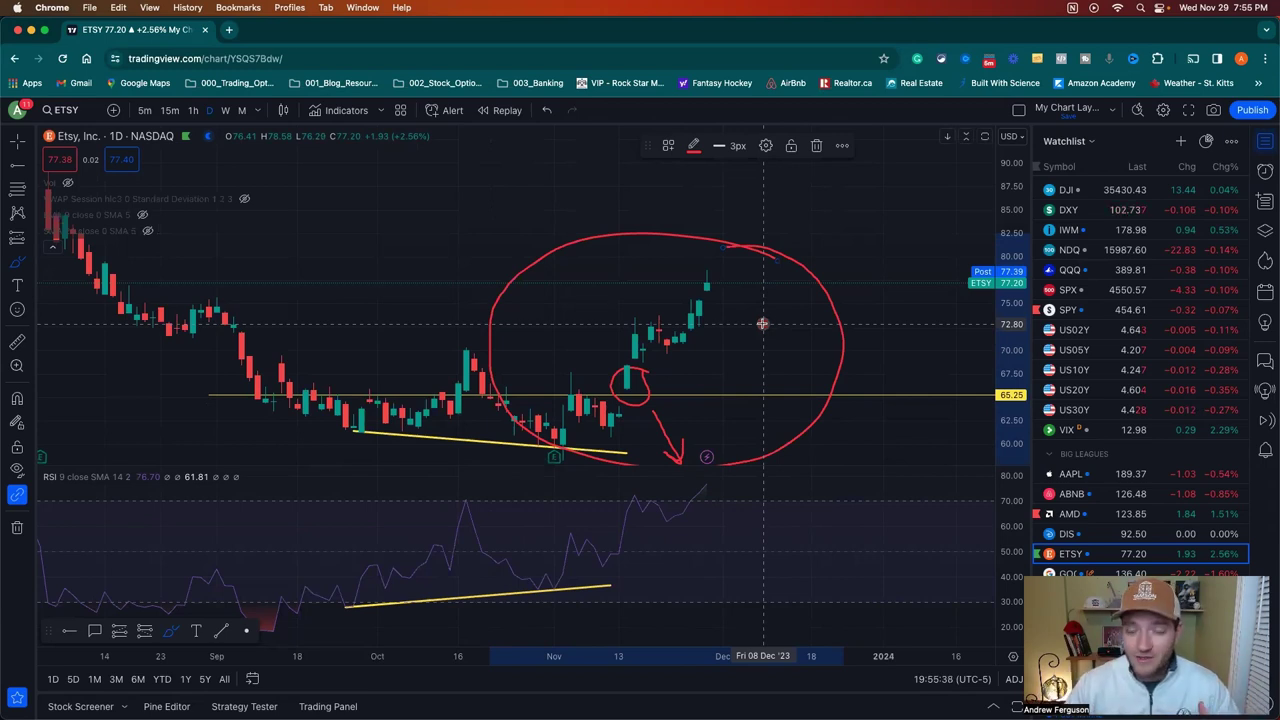
scroll(764, 325, "down", 3)
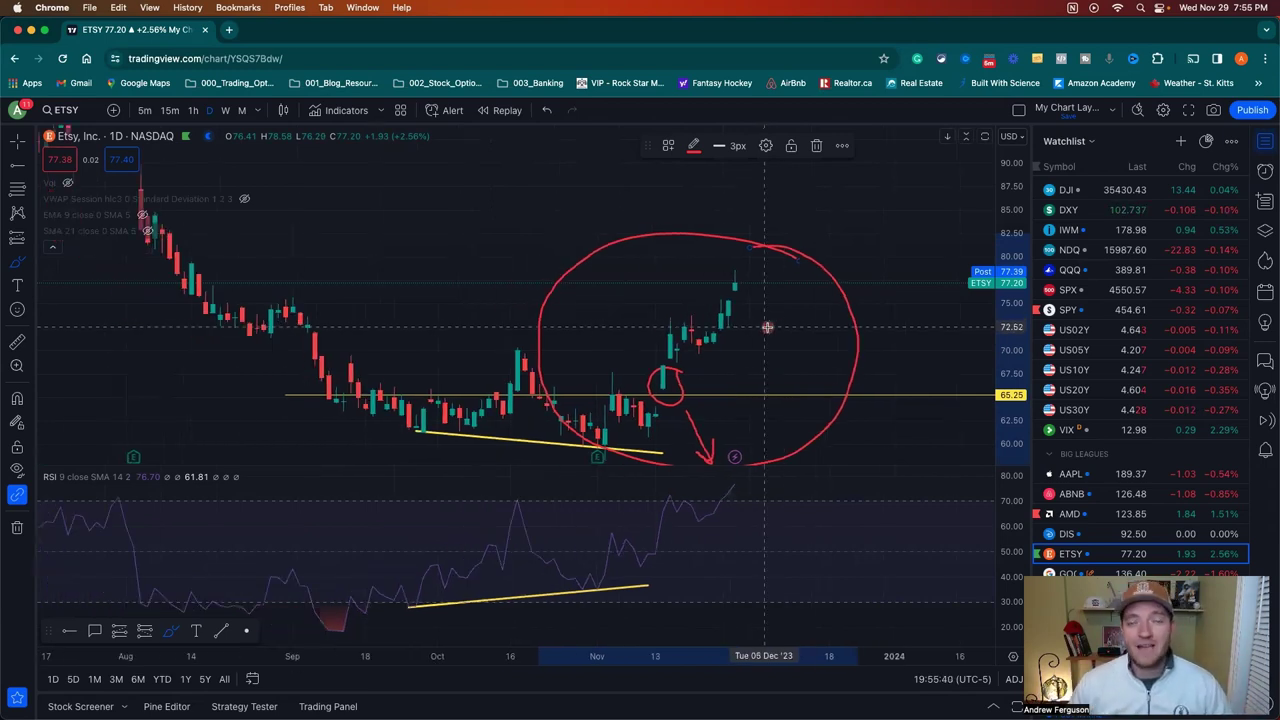